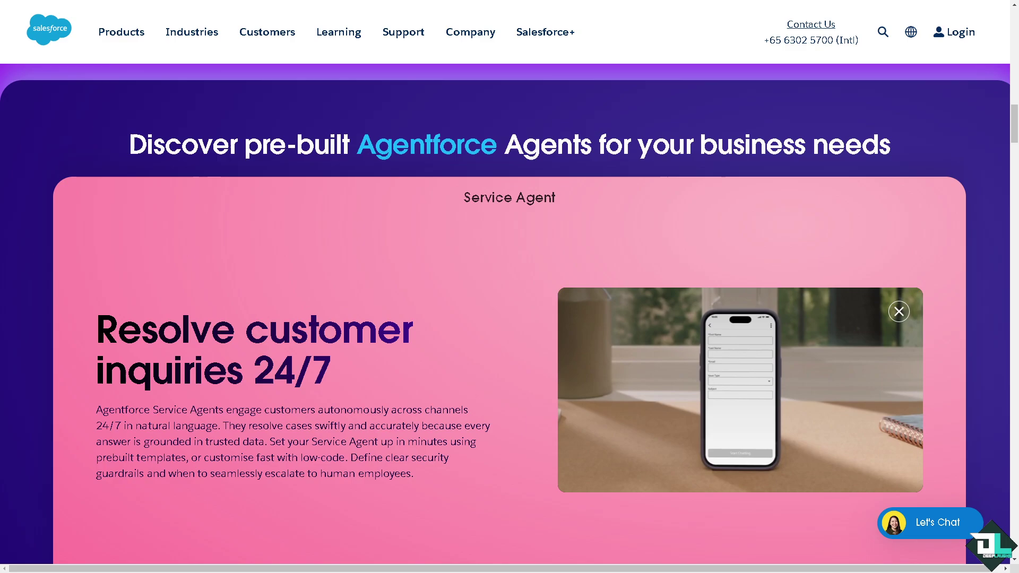
Scroll back to the Agentforce hero section and briefly check the Login dropdown's destinations.
key(Home)
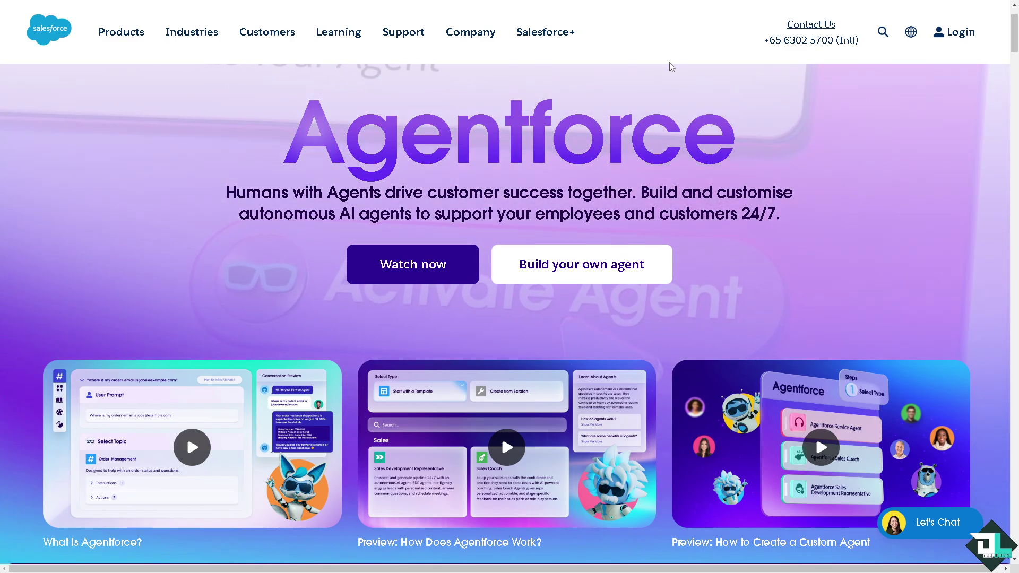
click(954, 40)
click(953, 43)
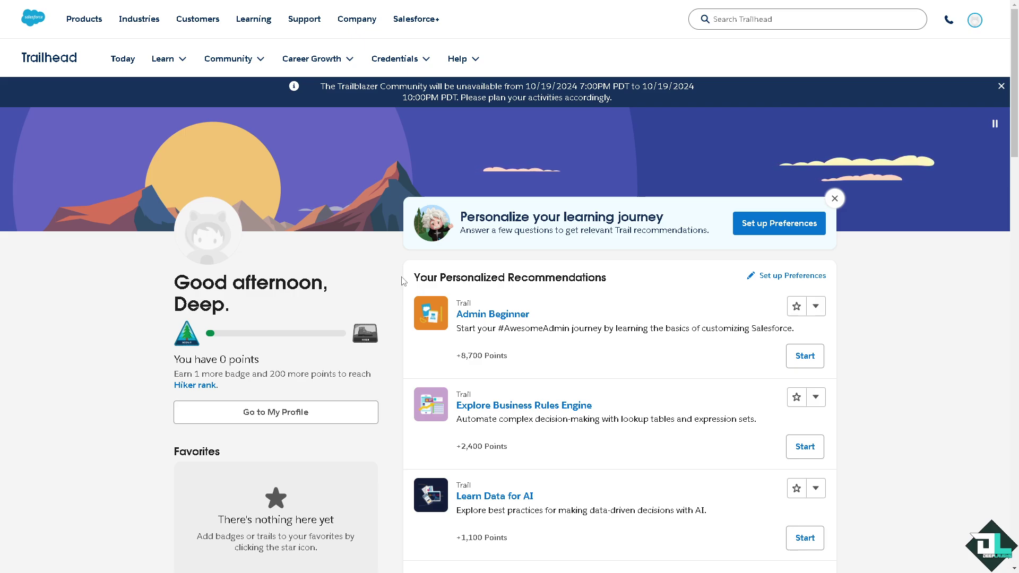
Go to the Salesforce org's Seller Home via Salesforce under Products in the Trailhead profile menu.
scroll(409, 293, down, 2)
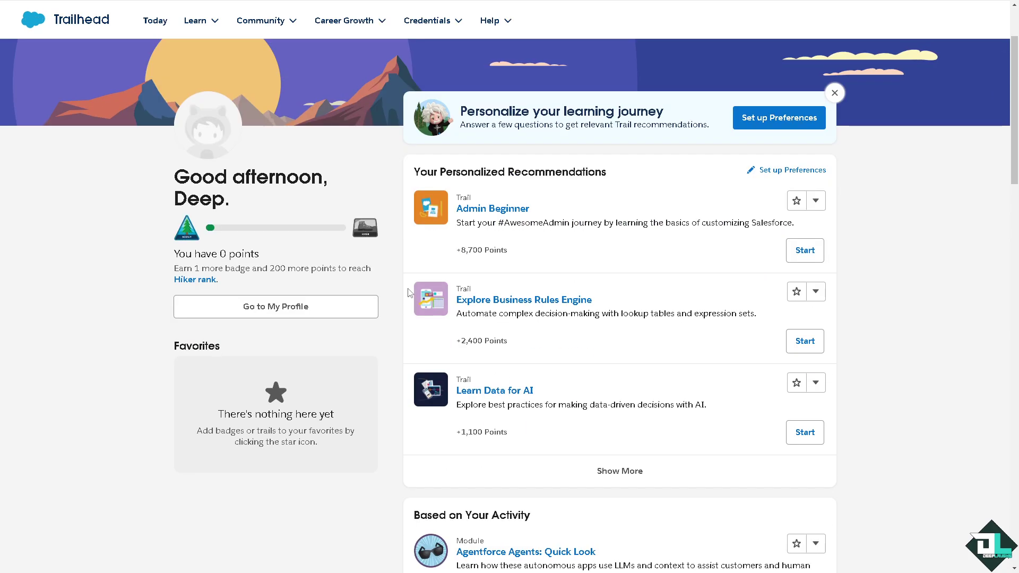
scroll(410, 292, up, 2)
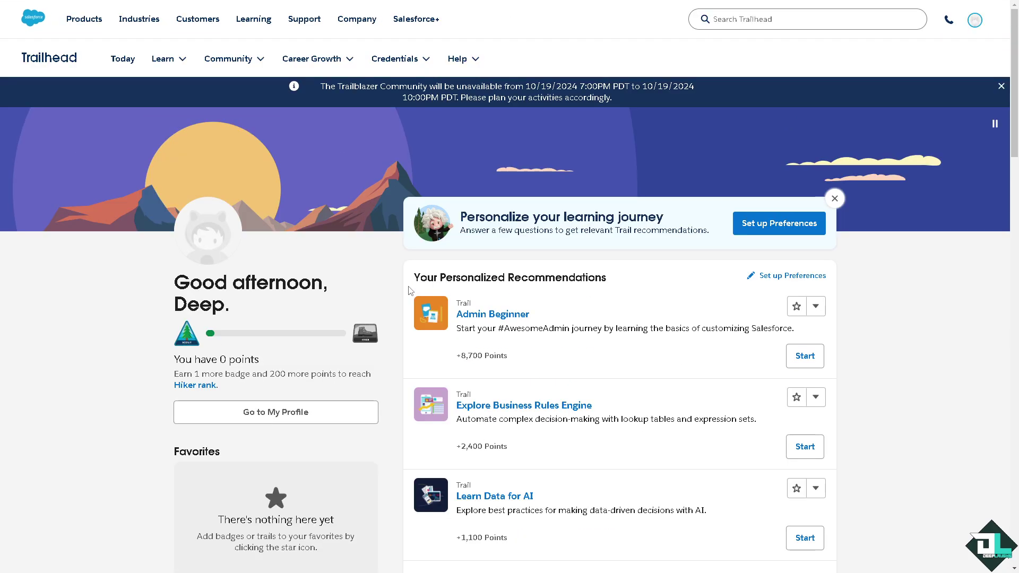
click(974, 21)
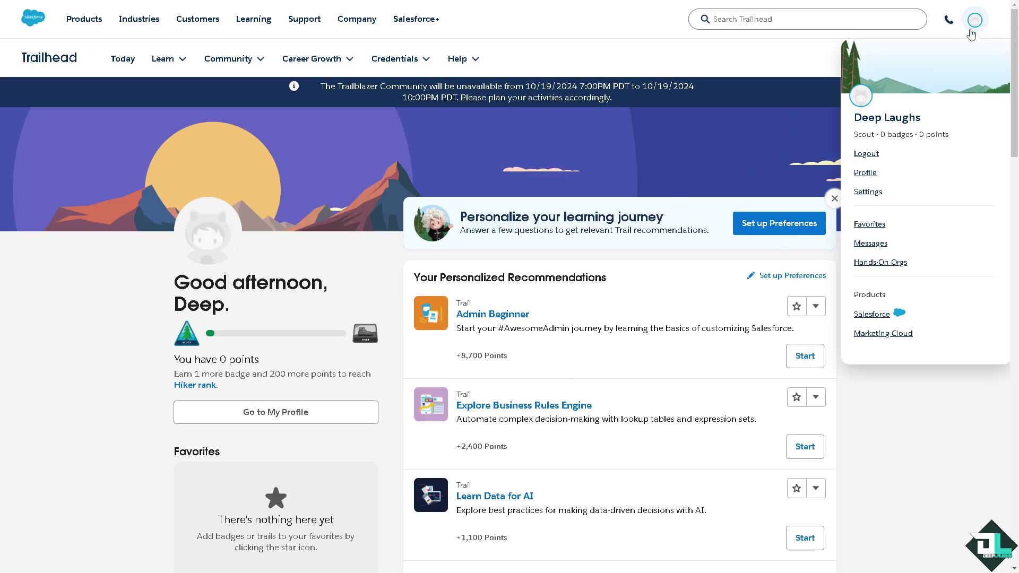
click(873, 315)
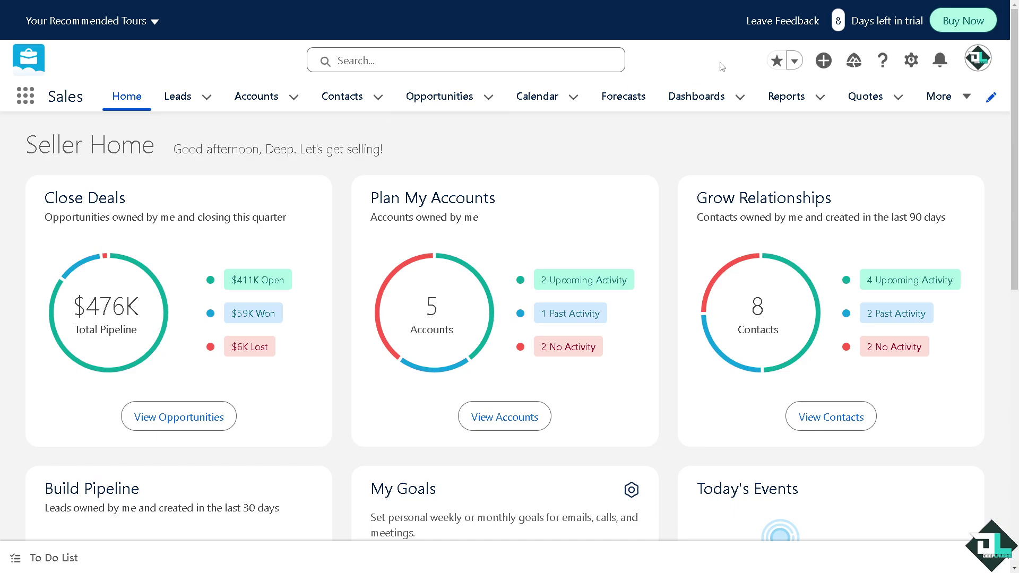
Open Setup from the gear menu and reach Sharing Settings through a Quick Find search.
click(911, 62)
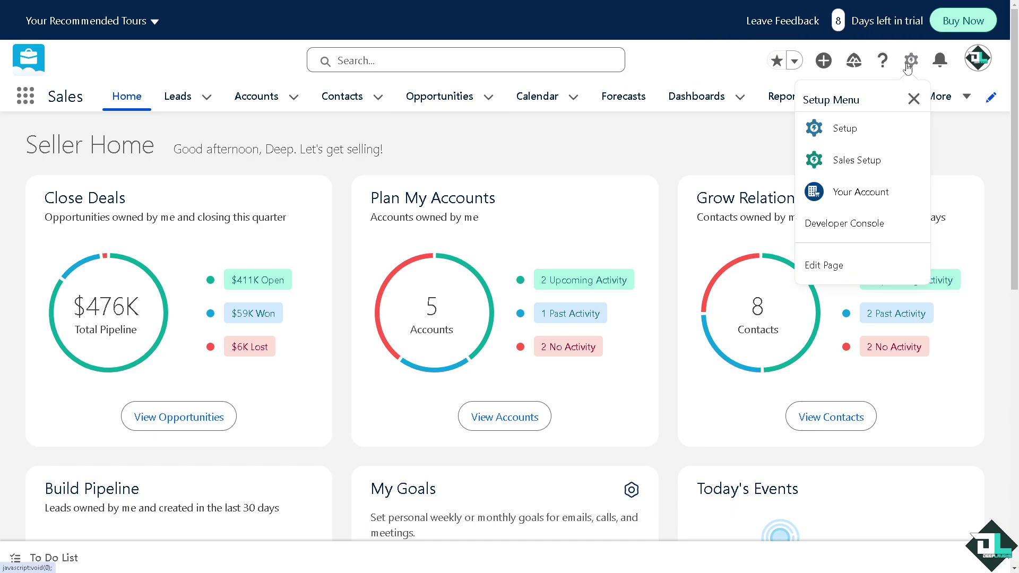
click(843, 128)
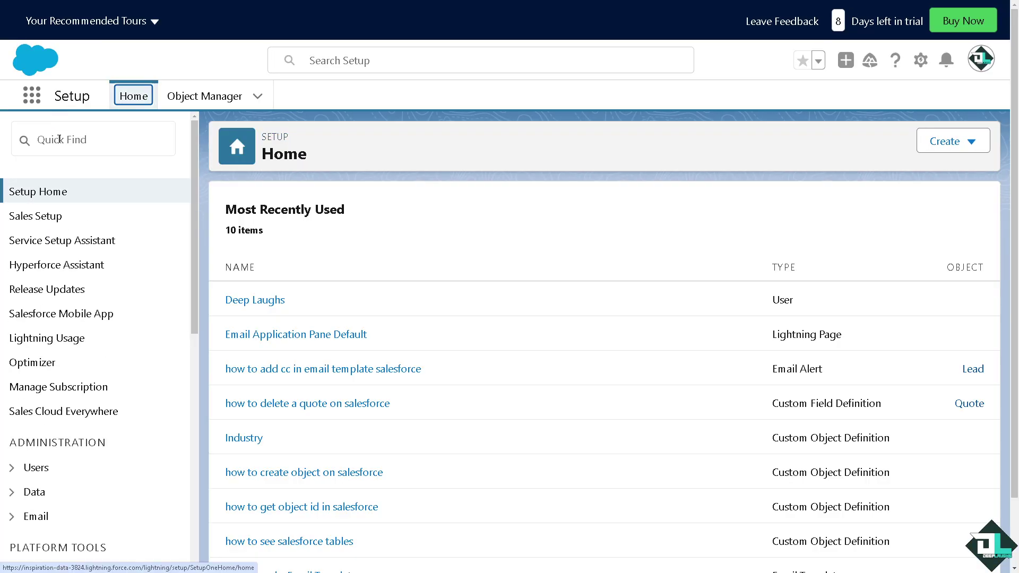
click(59, 139)
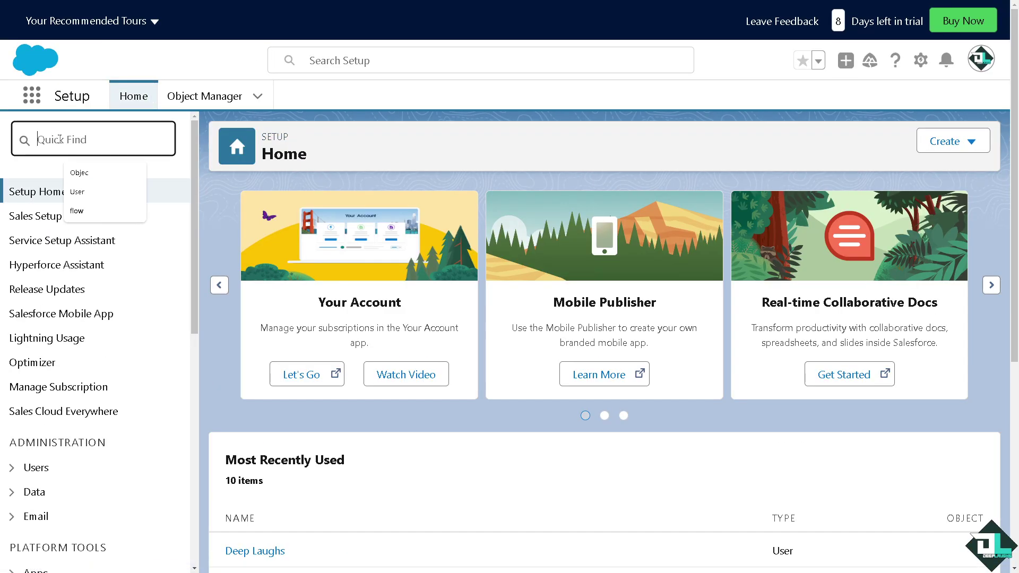
text(S)
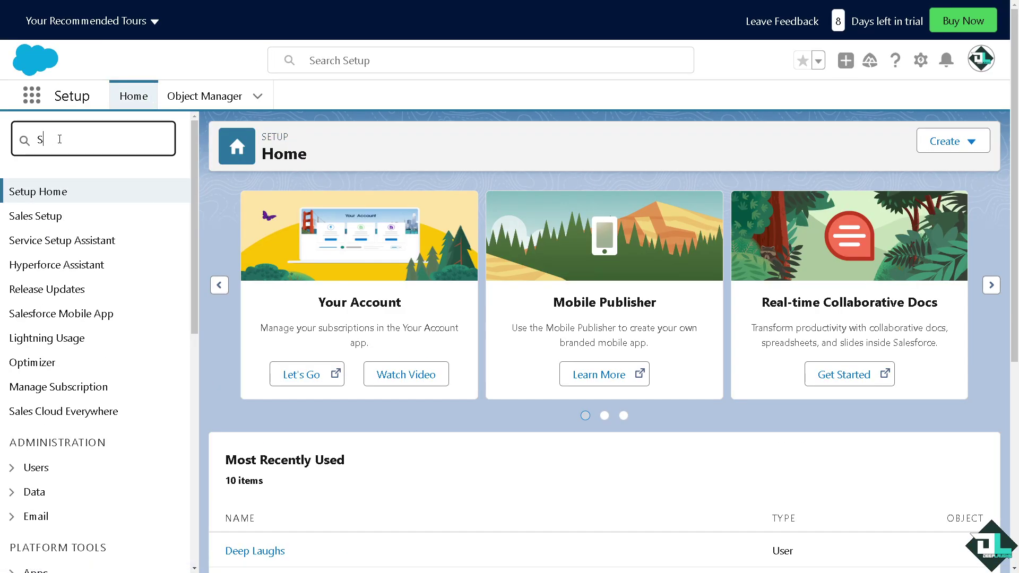
text(hadafg)
key(BackSpace)
key(BackSpace)
key(BackSpace)
key(BackSpace)
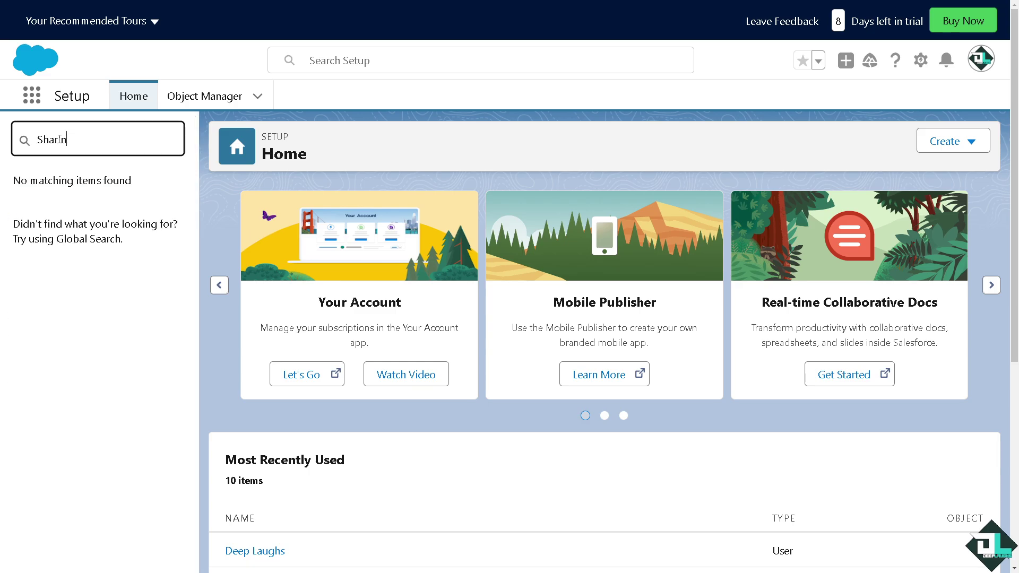
text(ring)
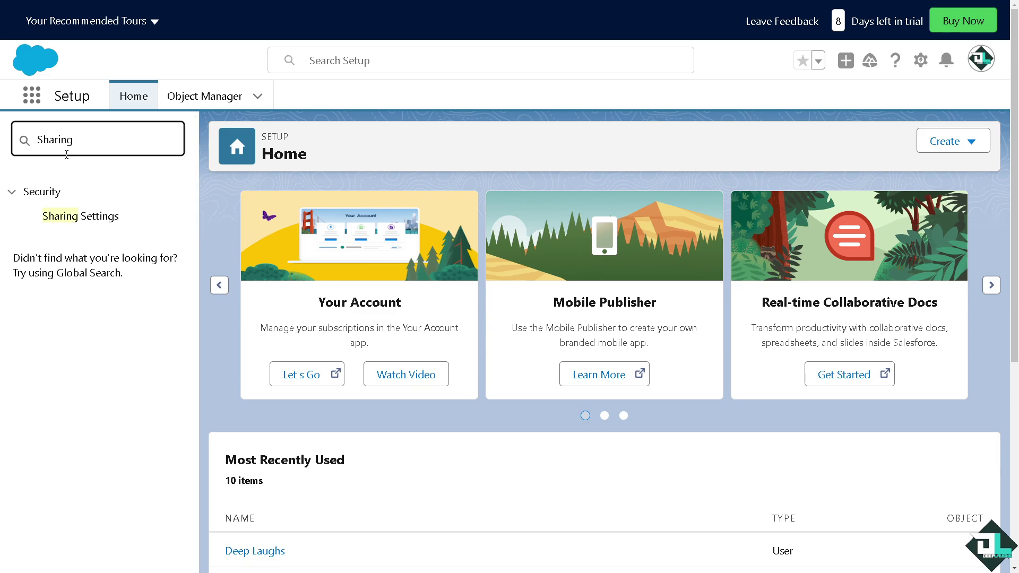
click(80, 216)
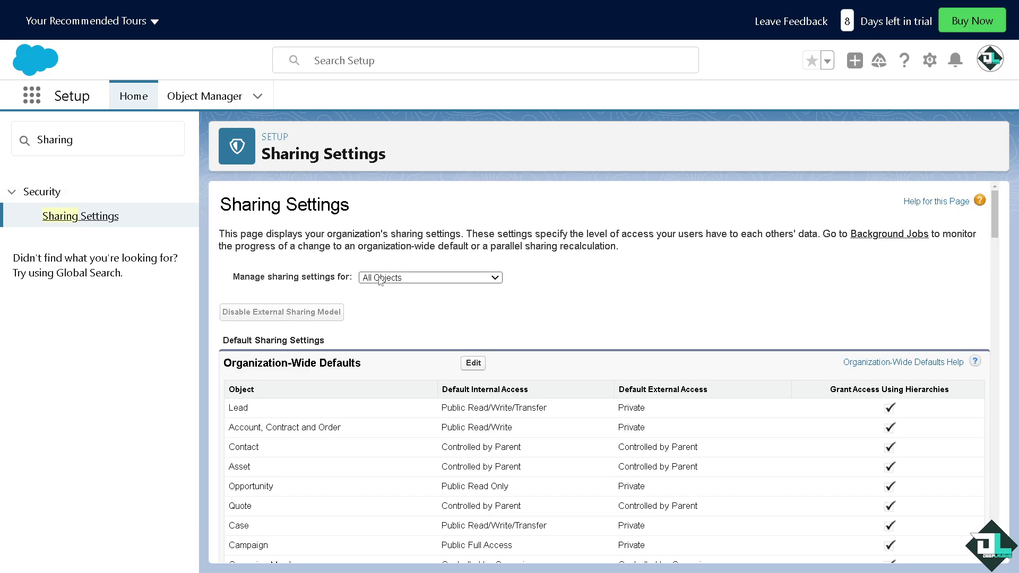
scroll(248, 457, down, 2)
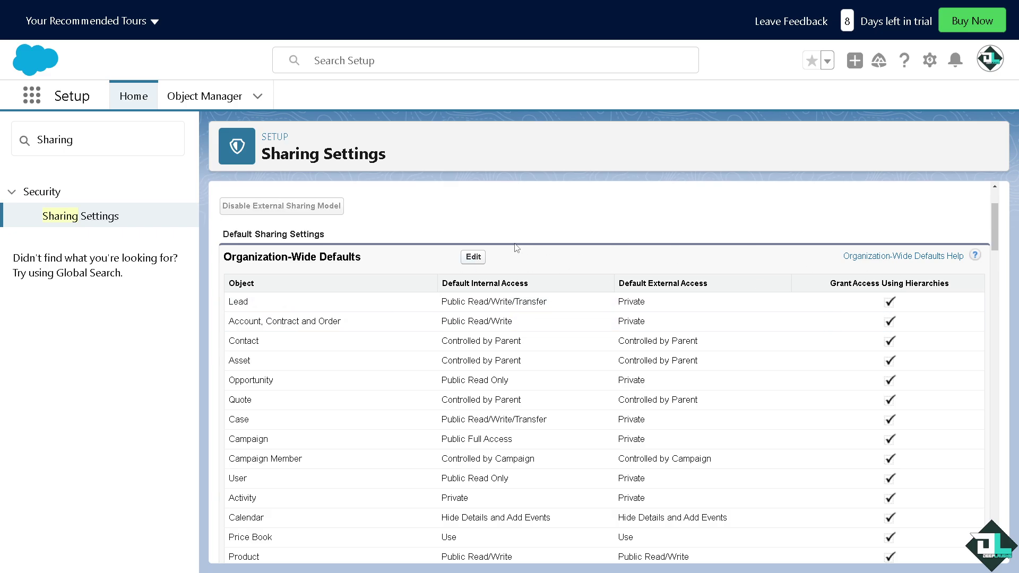
Edit the org-wide defaults, keeping Lead external access Private and choosing Public Read Only for Opportunity.
click(474, 257)
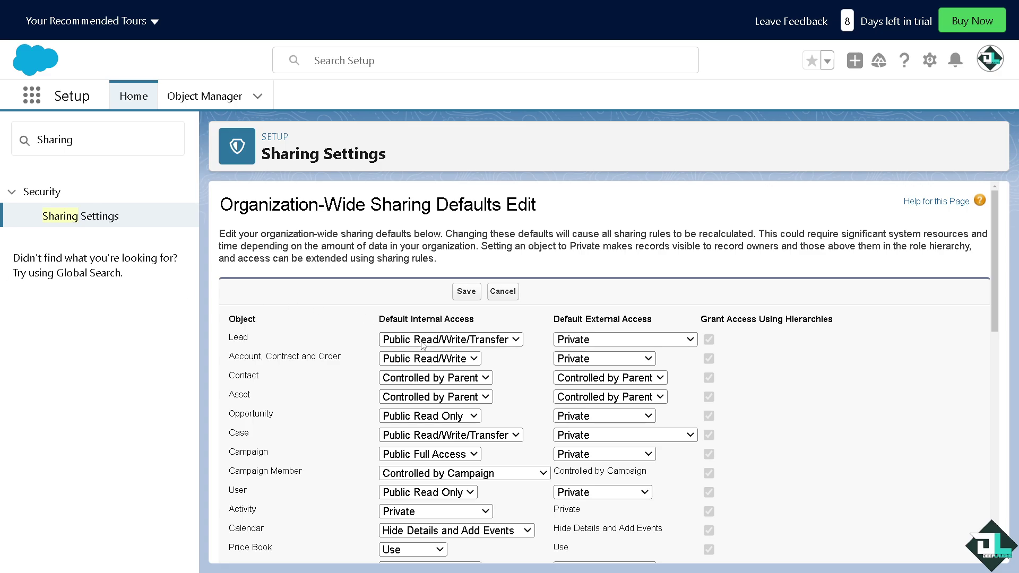
click(601, 340)
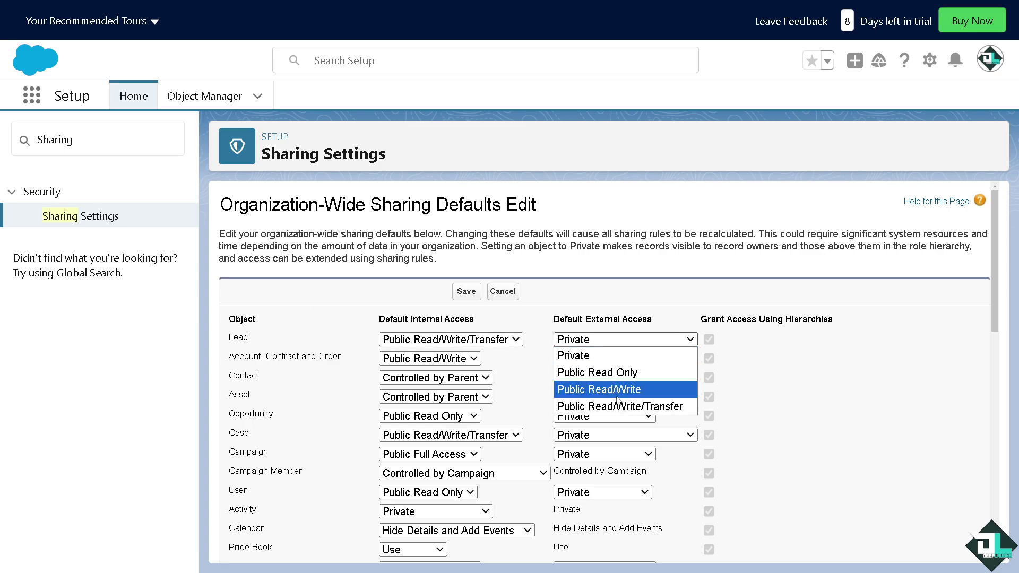
click(583, 295)
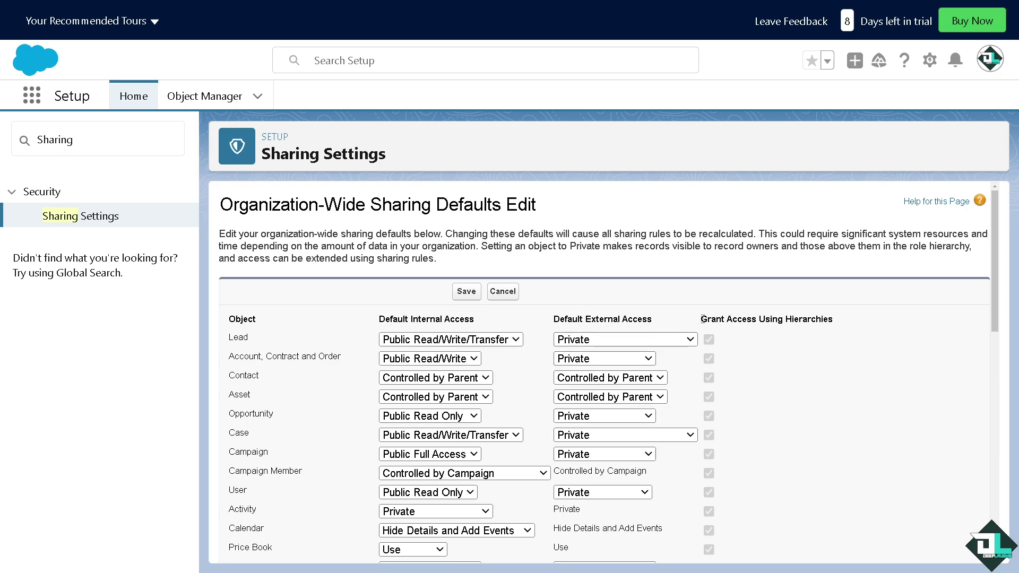
drag(702, 319, 839, 323)
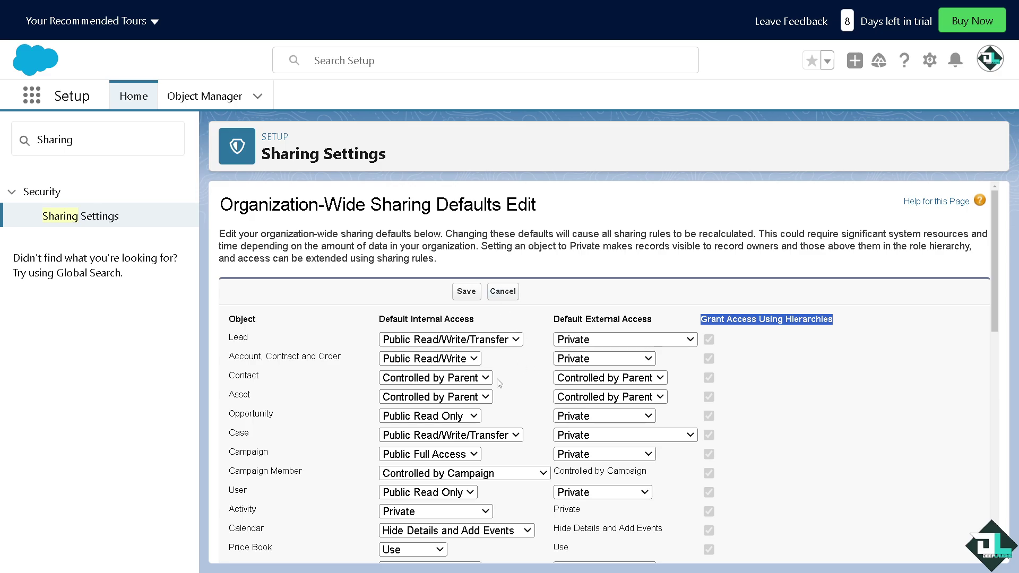
click(517, 370)
click(605, 416)
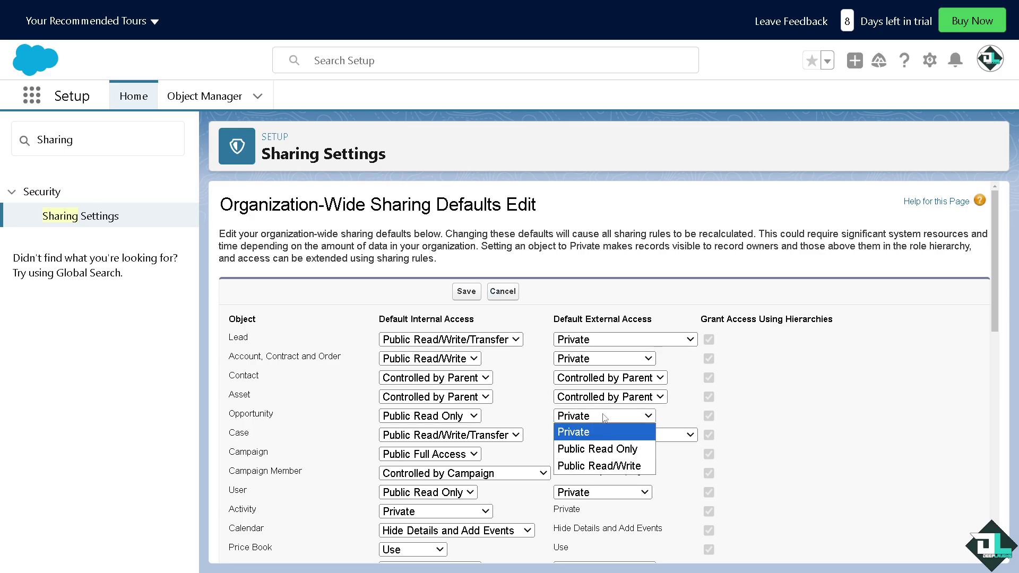
click(604, 451)
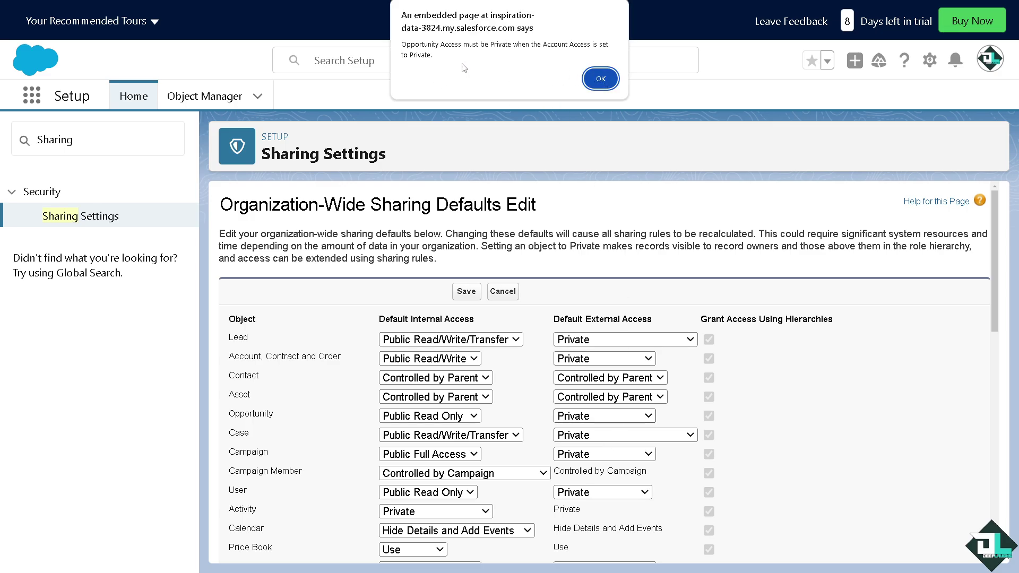
Dismiss the Opportunity warning, then tick Manual User Record Sharing, Manager Groups and lookup record-name permission.
click(600, 78)
scroll(415, 363, down, 3)
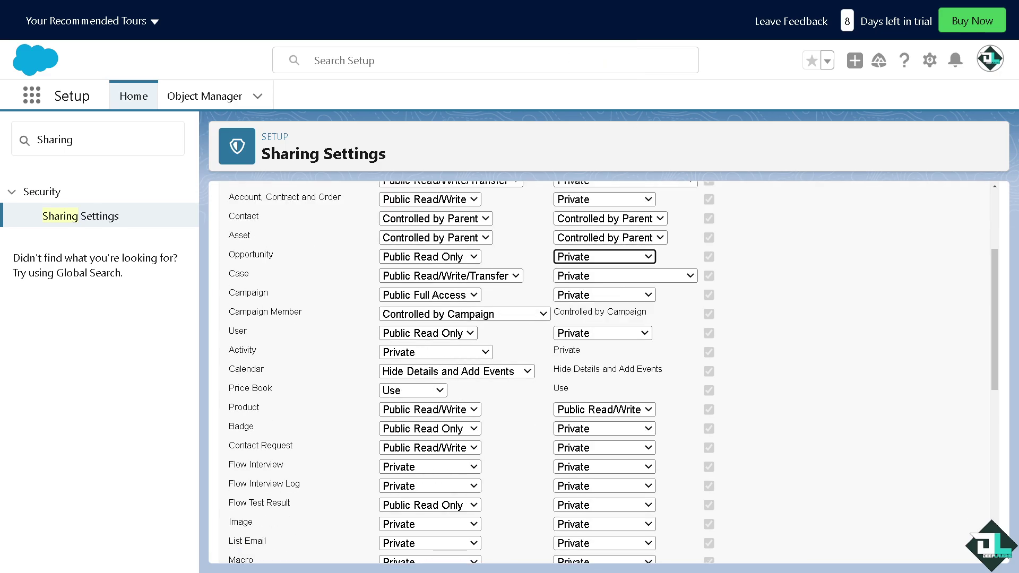
scroll(496, 327, down, 8)
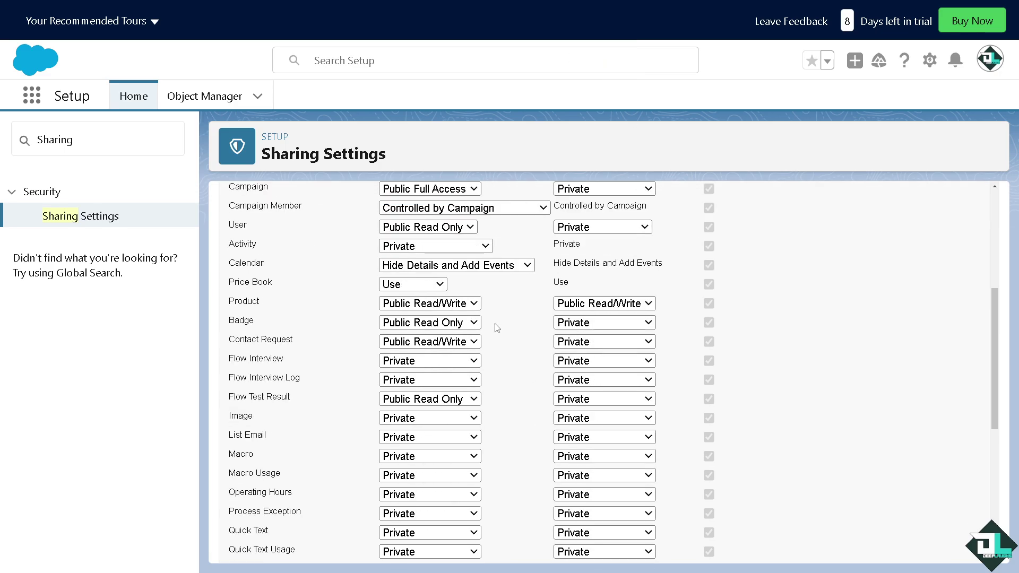
scroll(496, 327, down, 1)
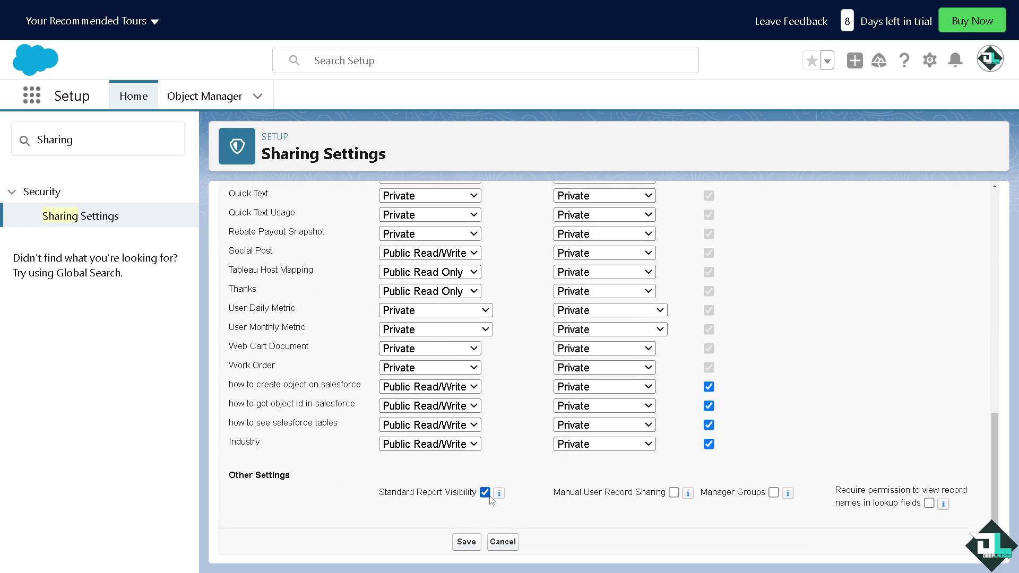
click(673, 492)
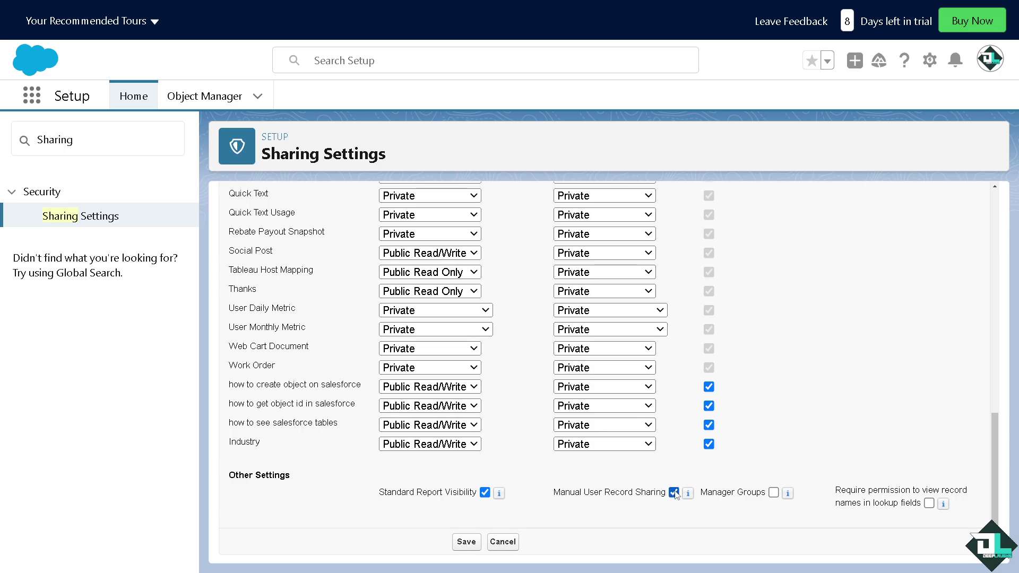
click(773, 492)
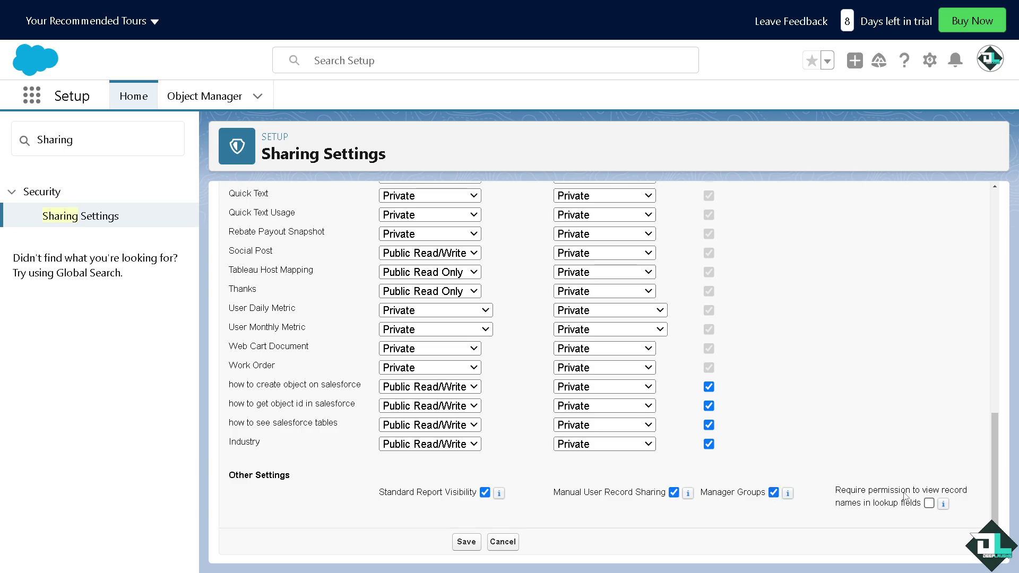
click(931, 503)
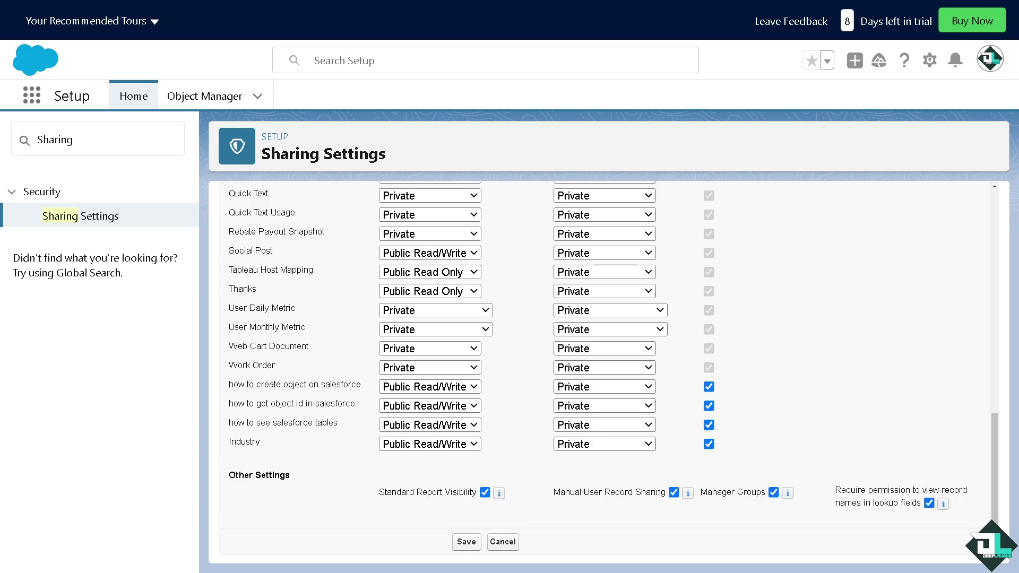